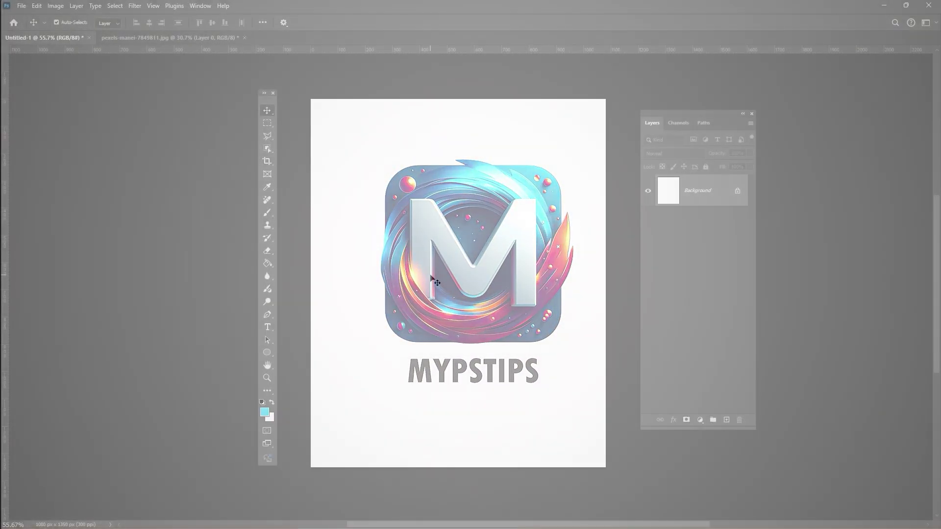
Type the heading CHILL / AND / THRILL on three stacked lines on the canvas
key(ctrl+n)
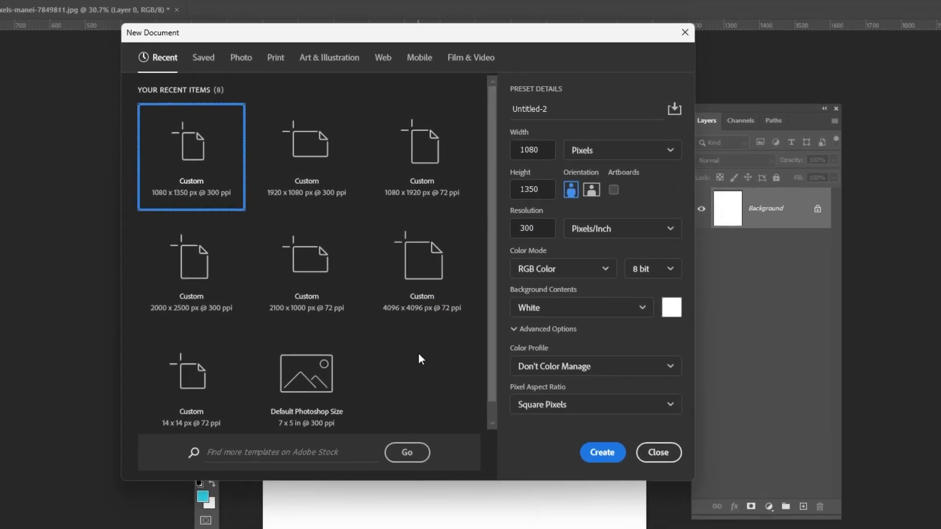
click(658, 452)
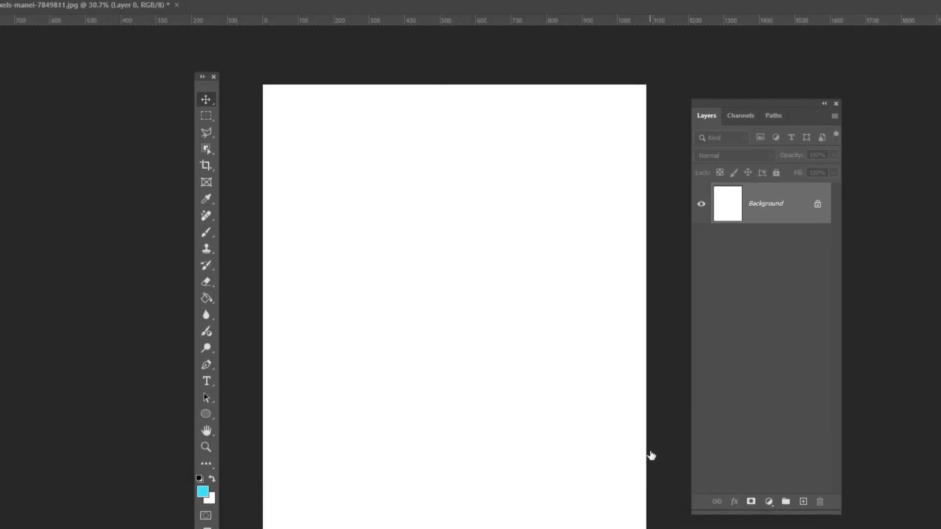
drag(209, 343, 263, 344)
click(440, 244)
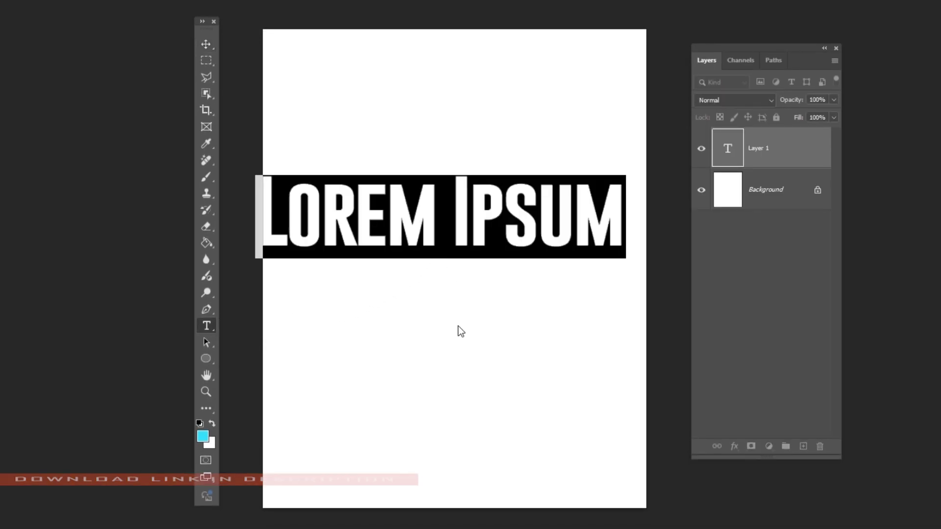
text(CHILL)
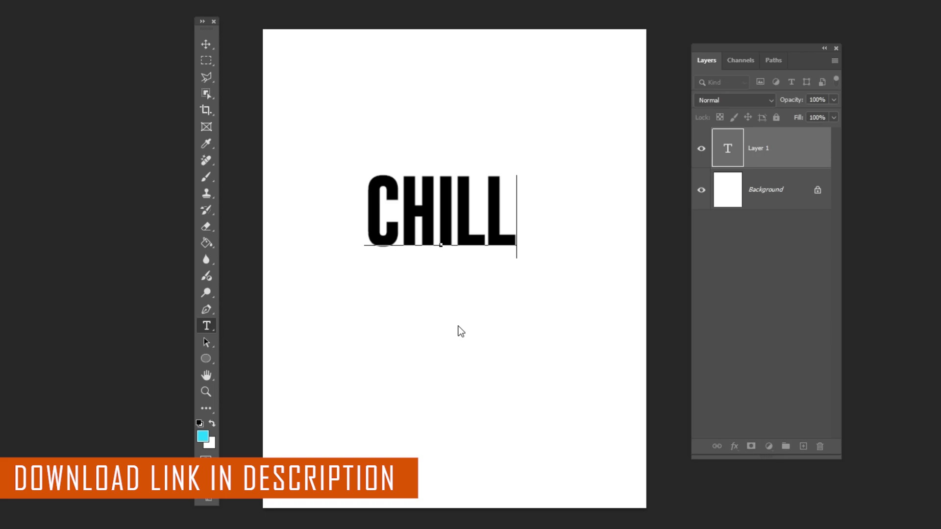
key(Return)
text(A)
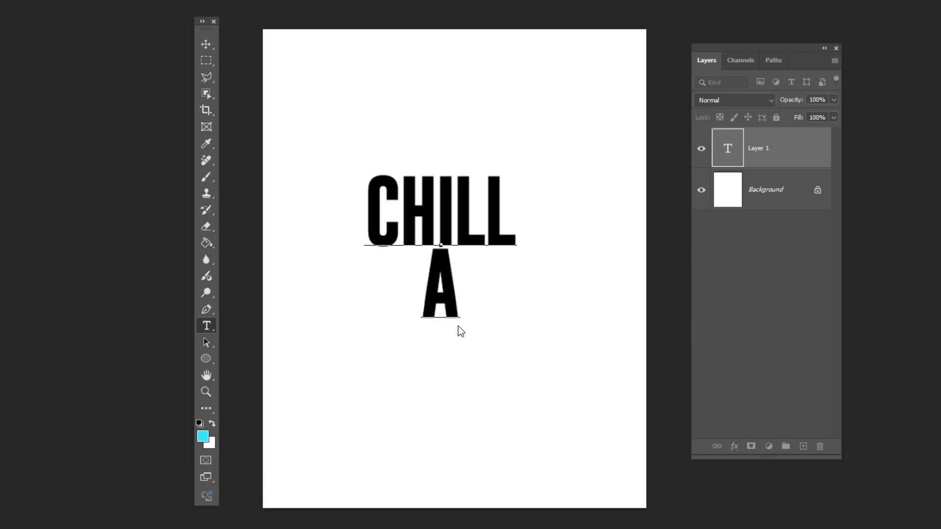
text(ND)
key(Return)
text(THRILL)
Commit the heading and move it up toward the page centre
key(ctrl+Return)
key(v)
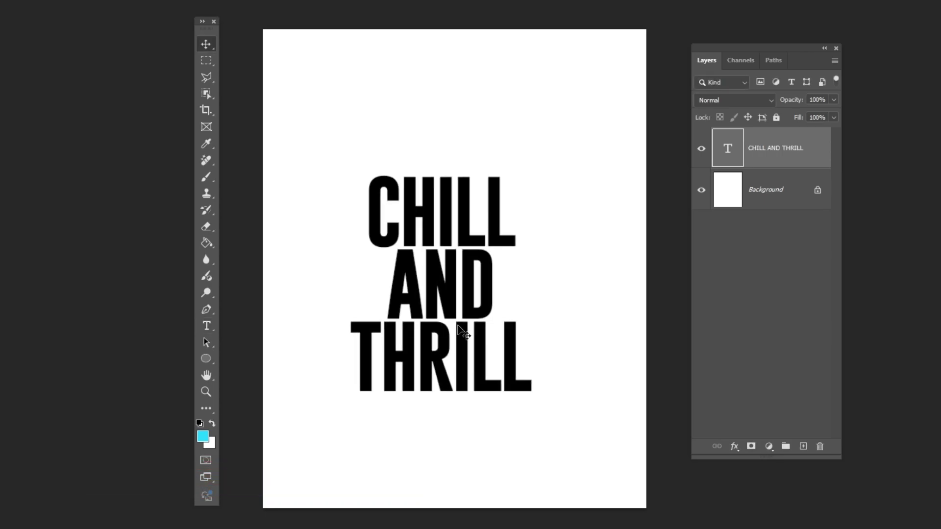
drag(447, 283, 465, 207)
Change the heading's tracking from -40 to -20 at 48 pt and commit the edit
double_click(466, 208)
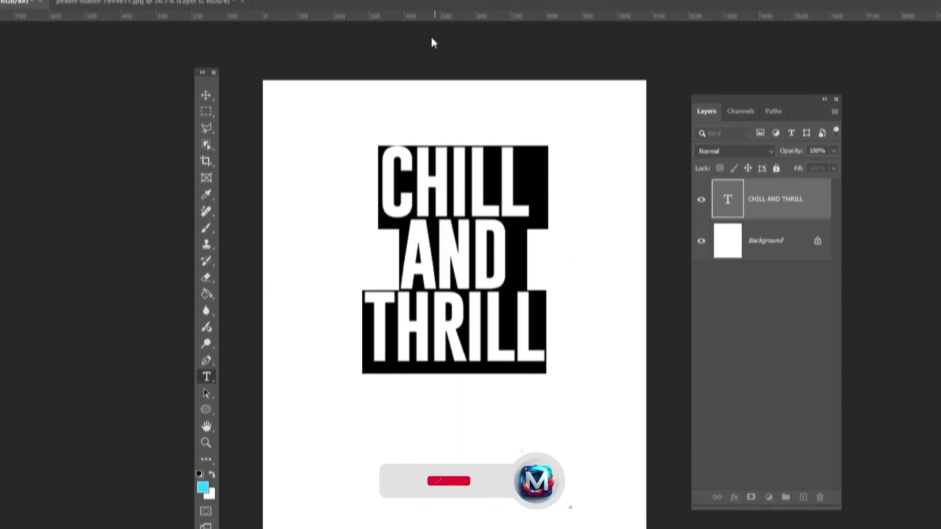
click(420, 25)
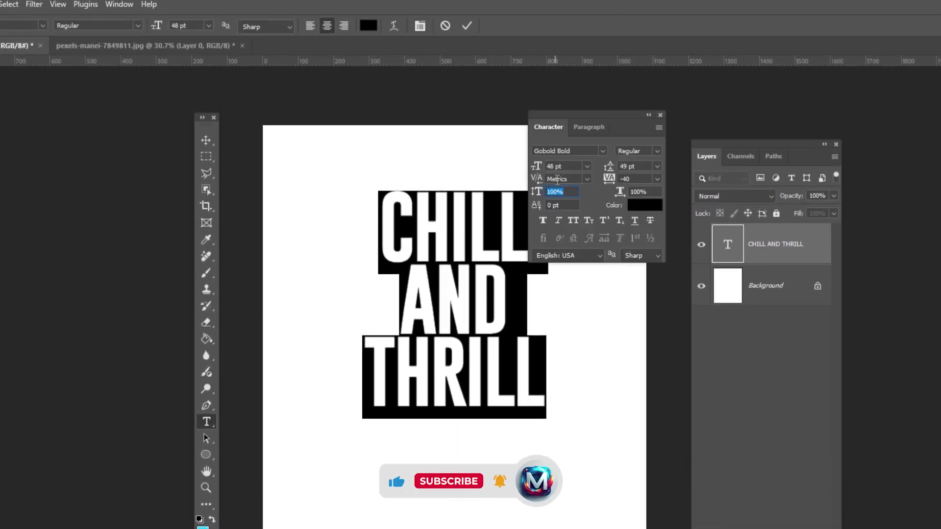
click(542, 172)
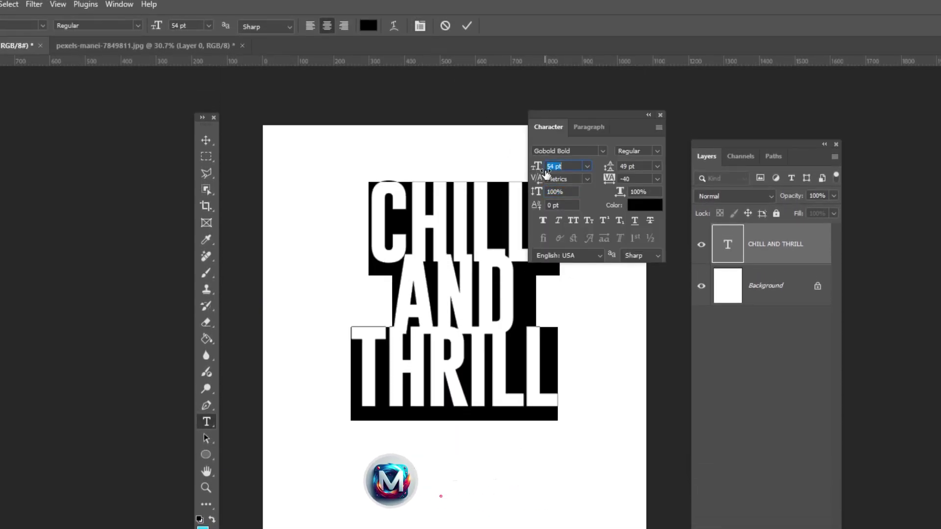
click(562, 191)
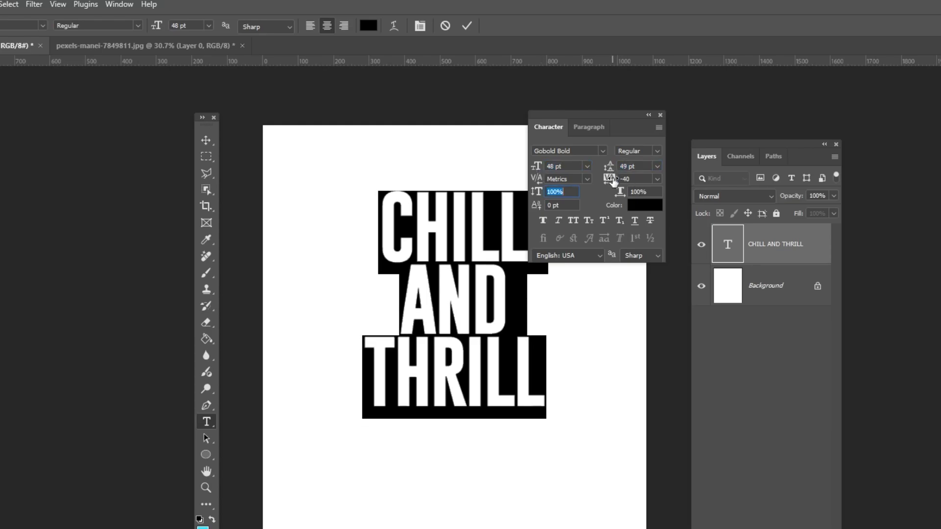
drag(613, 181, 614, 181)
click(660, 117)
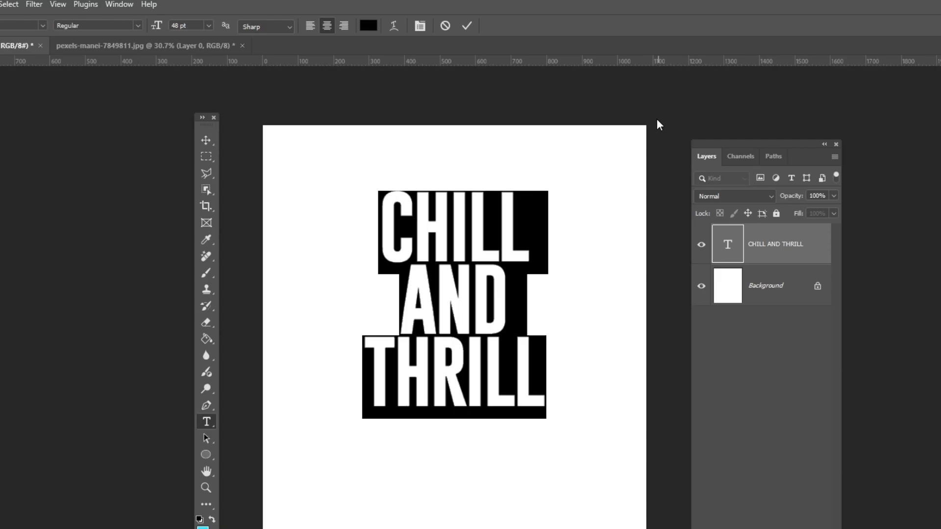
key(ctrl+Return)
key(v)
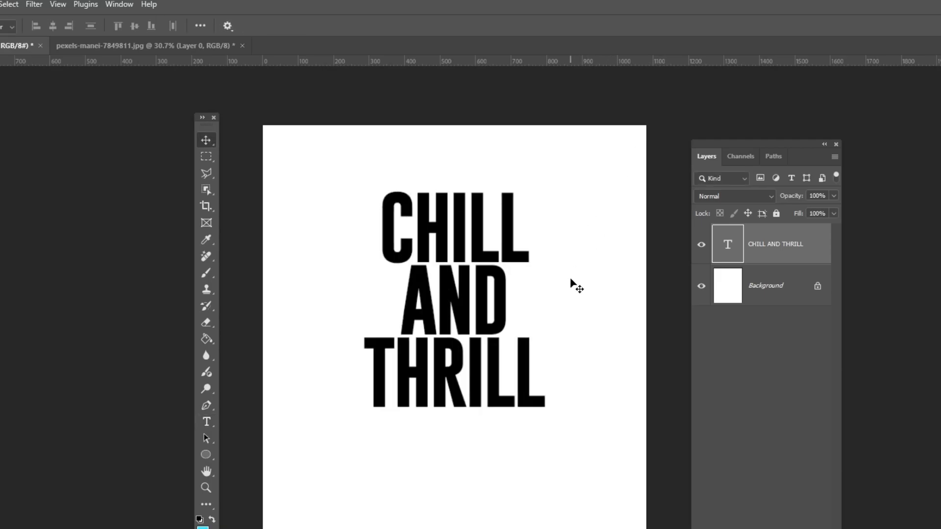
Bring the ocean boat photo into the poster, then scale and position it semi-transparently over the heading
click(191, 45)
drag(521, 380, 482, 406)
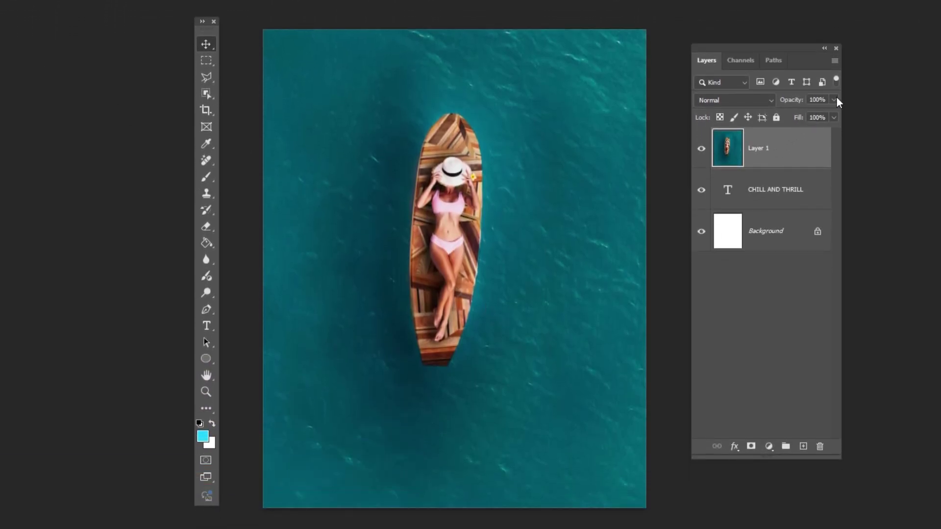
click(834, 163)
drag(811, 113, 805, 112)
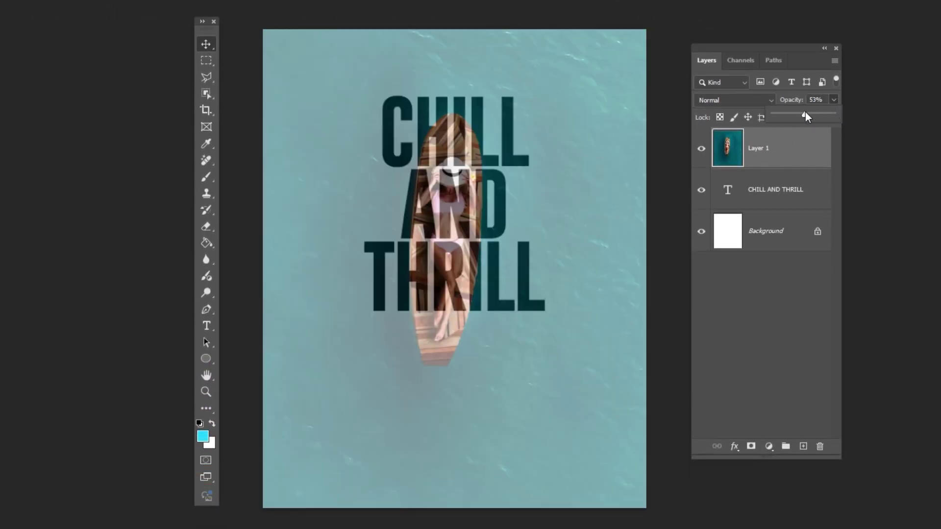
drag(447, 345, 462, 412)
key(ctrl+t)
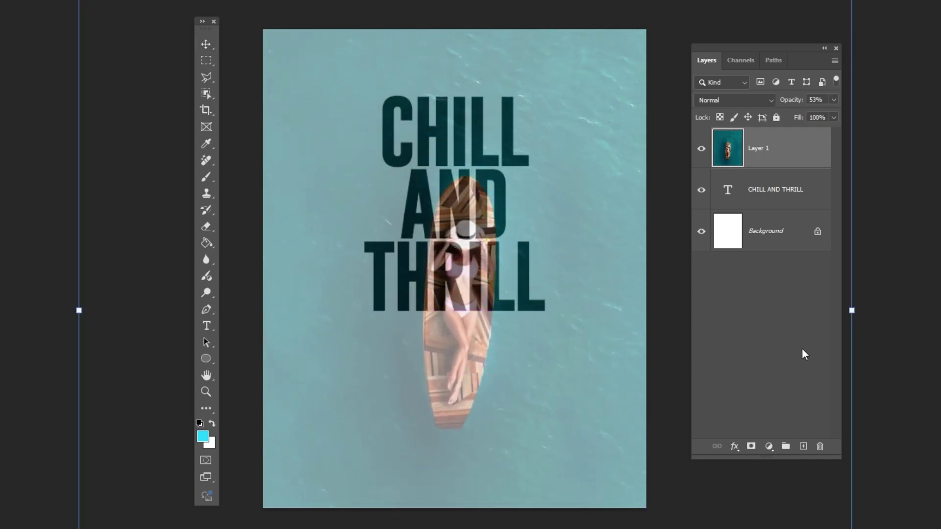
drag(852, 311, 717, 326)
drag(478, 327, 457, 318)
key(Return)
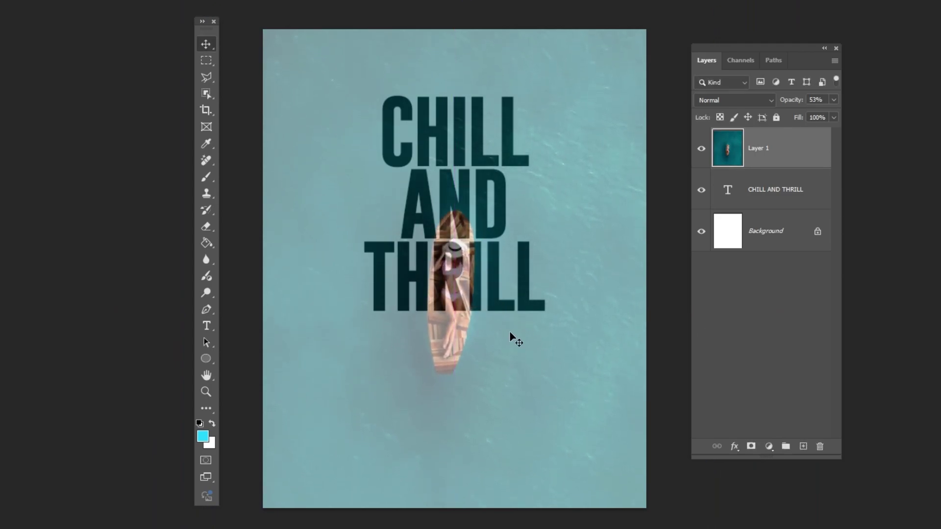
Restore the photo to 100% opacity and clip it to the CHILL AND THRILL text
click(834, 100)
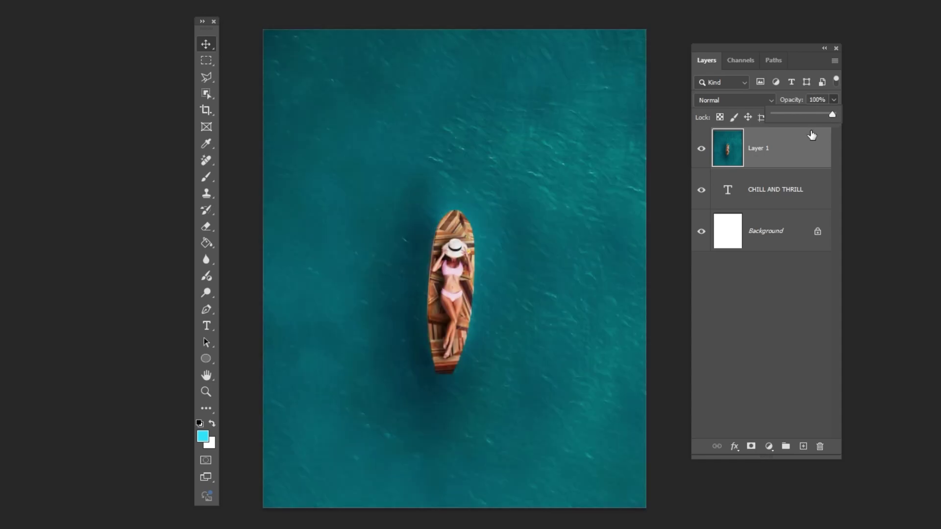
click(766, 163)
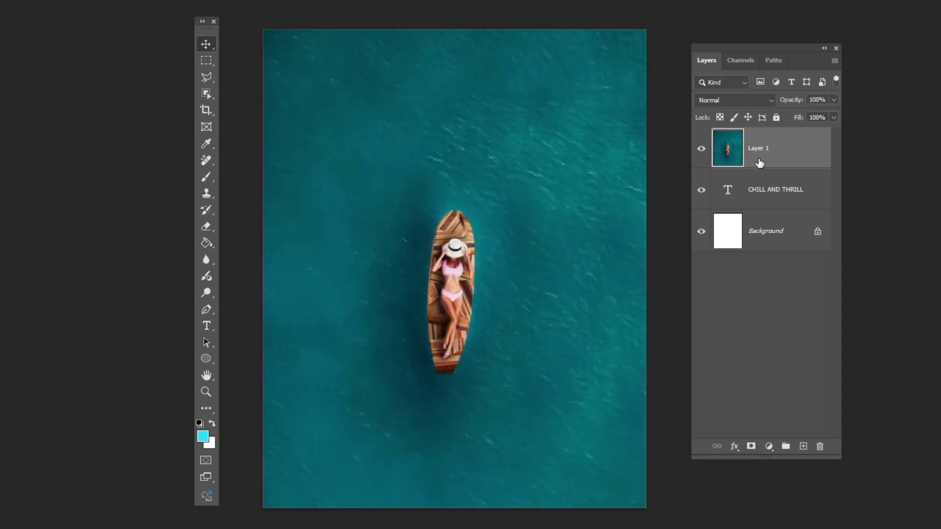
right_click(758, 161)
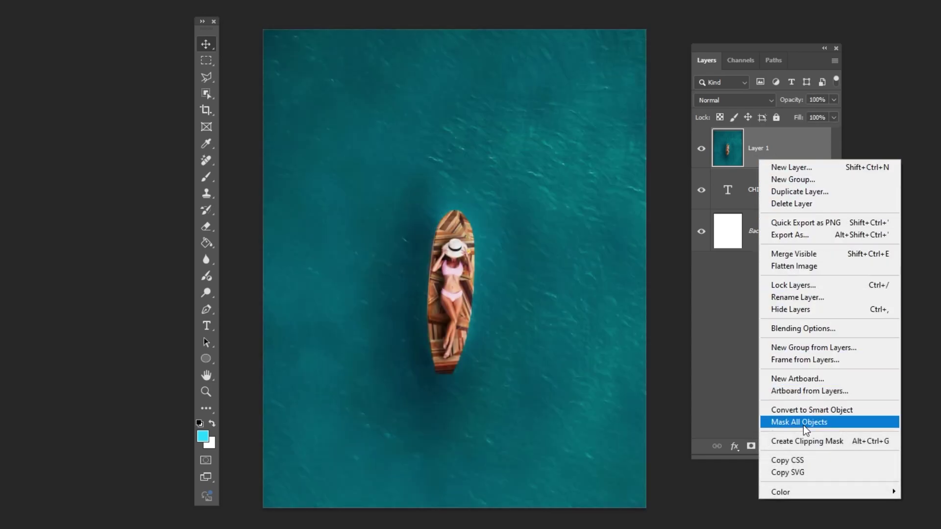
click(804, 441)
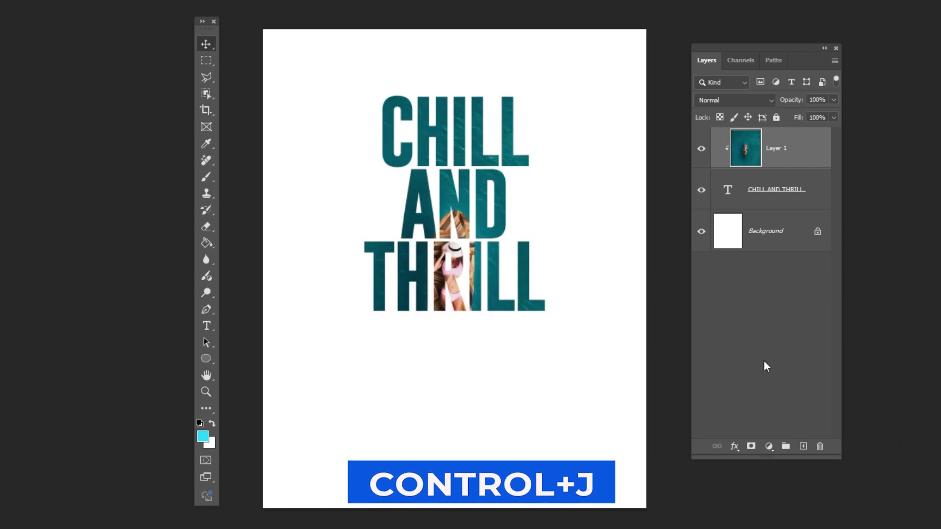
Duplicate the boat photo layer and select the boat with the Object Selection tool
key(ctrl+j)
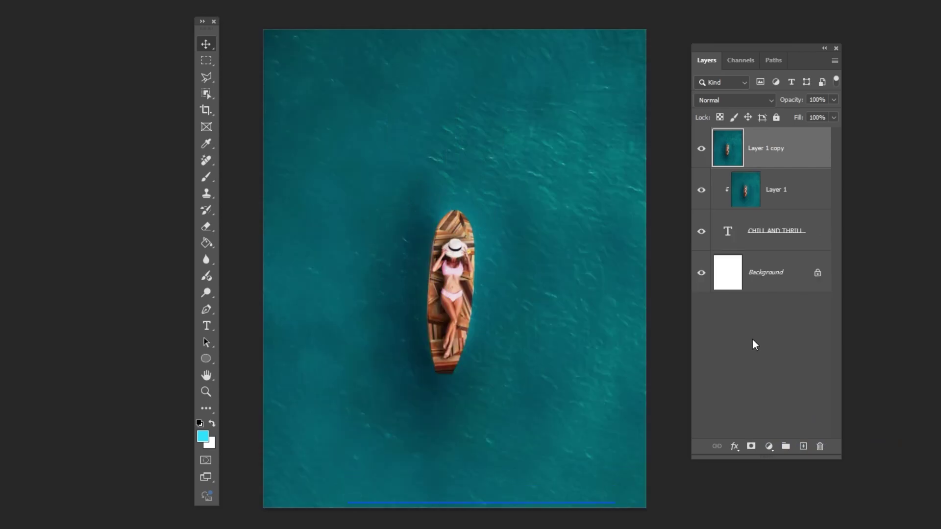
right_click(207, 95)
click(245, 95)
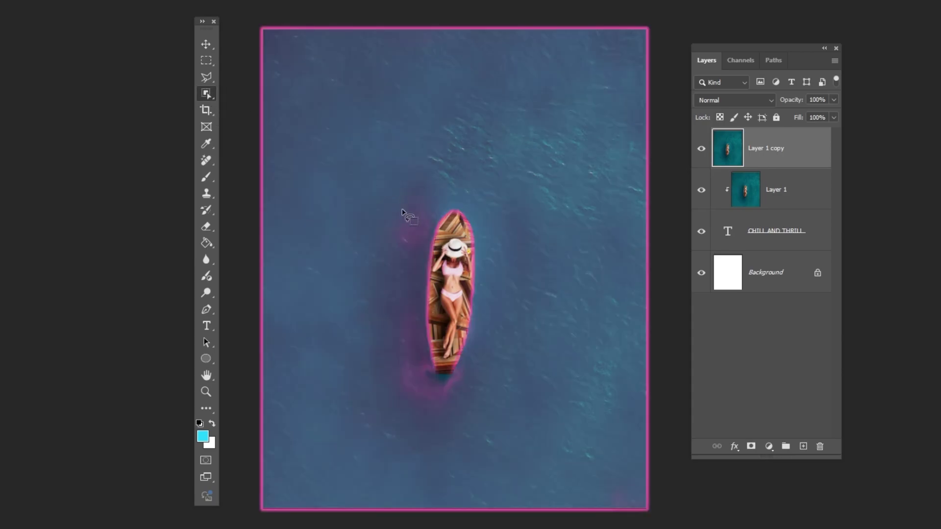
mouse_move(428, 228)
mouse_down()
mouse_move(433, 208)
mouse_move(455, 201)
mouse_move(483, 241)
mouse_move(478, 322)
mouse_move(450, 380)
mouse_move(436, 380)
mouse_move(425, 329)
mouse_move(422, 221)
mouse_move(422, 264)
mouse_up()
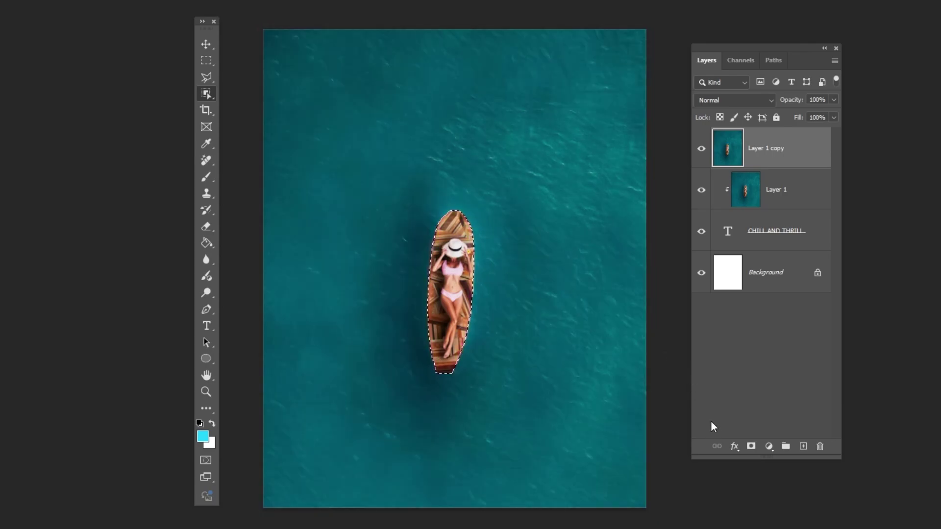
Mask the copy to the boat and add a Multiply drop shadow: 66%, 7 px distance, 32 px size
click(751, 447)
click(735, 447)
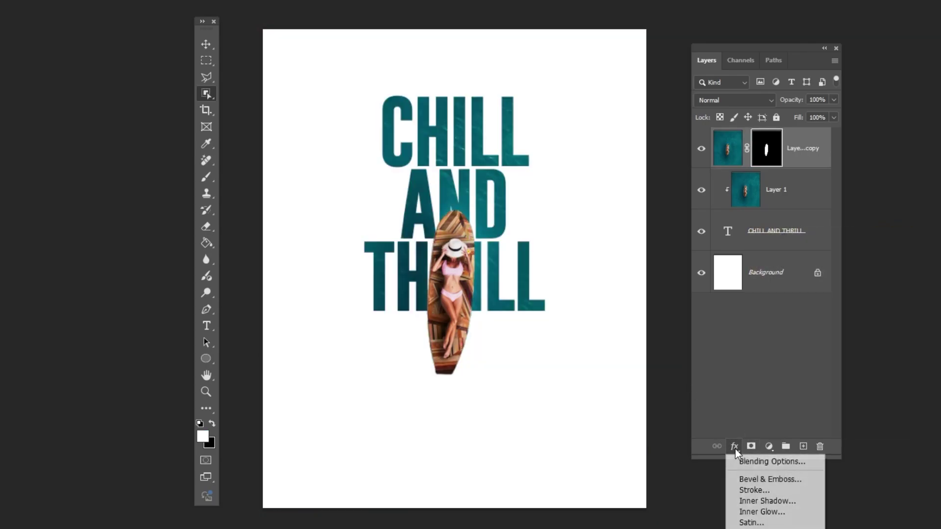
click(742, 460)
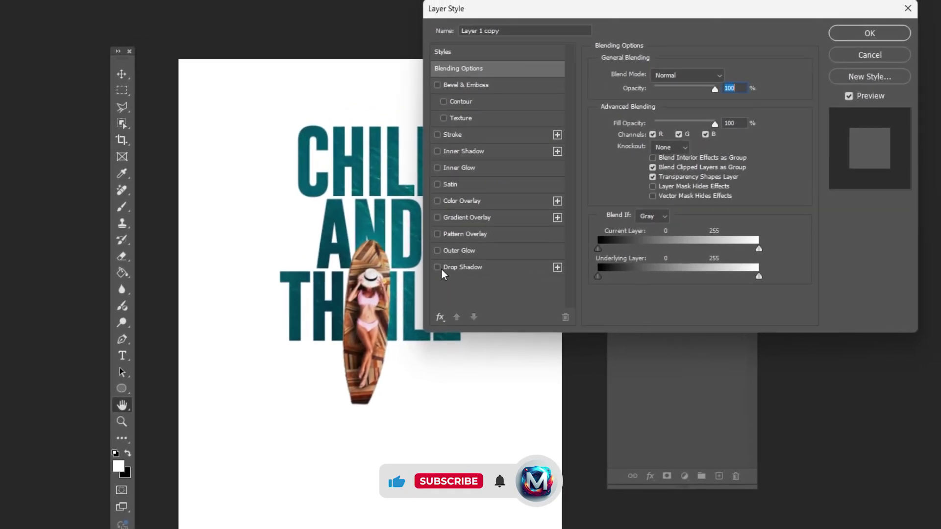
click(437, 267)
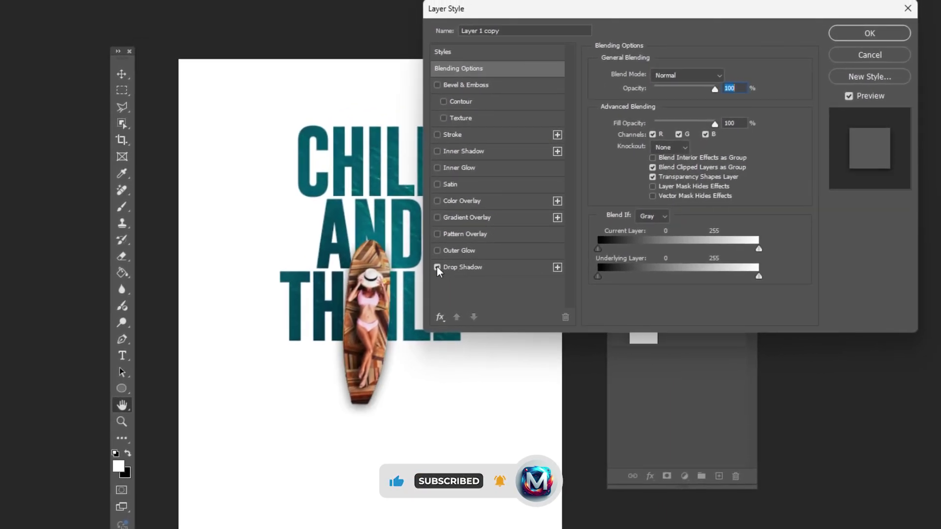
click(504, 272)
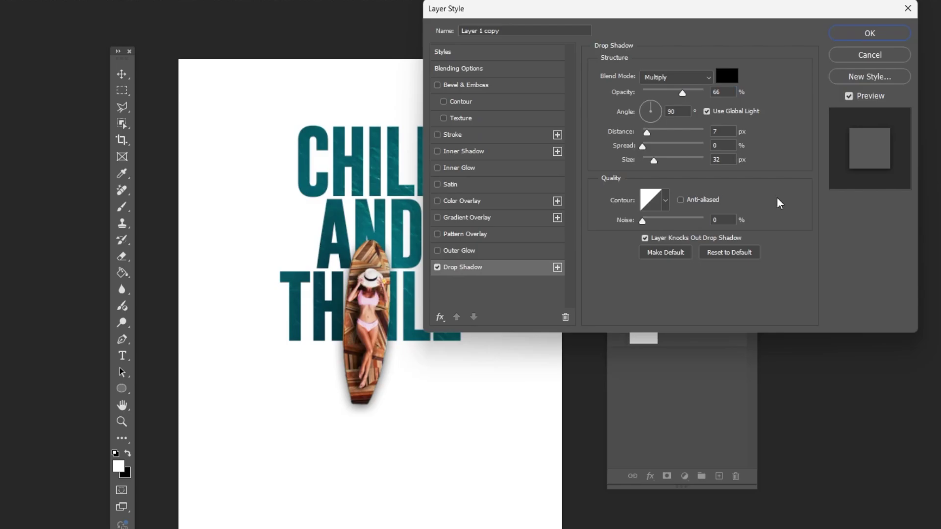
click(856, 35)
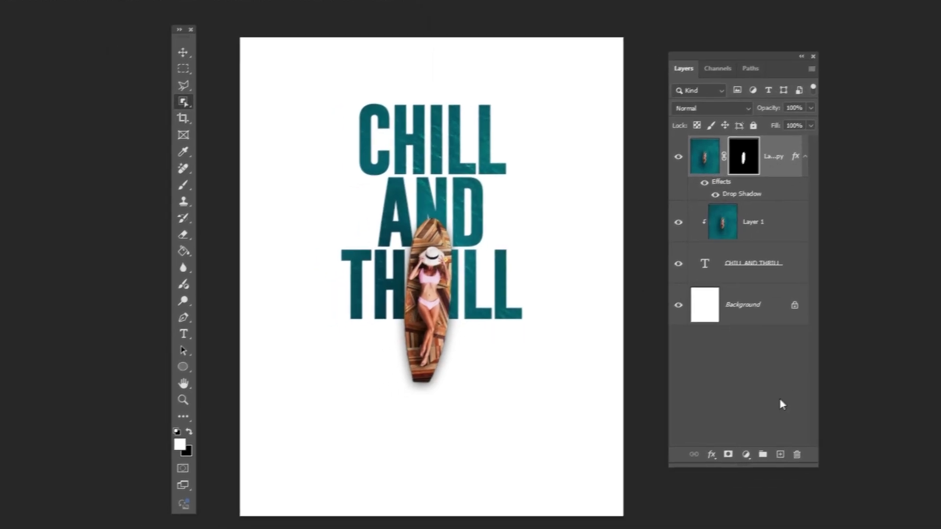
Add a Brightness/Contrast adjustment layer with brightness 50 and contrast 25
click(774, 445)
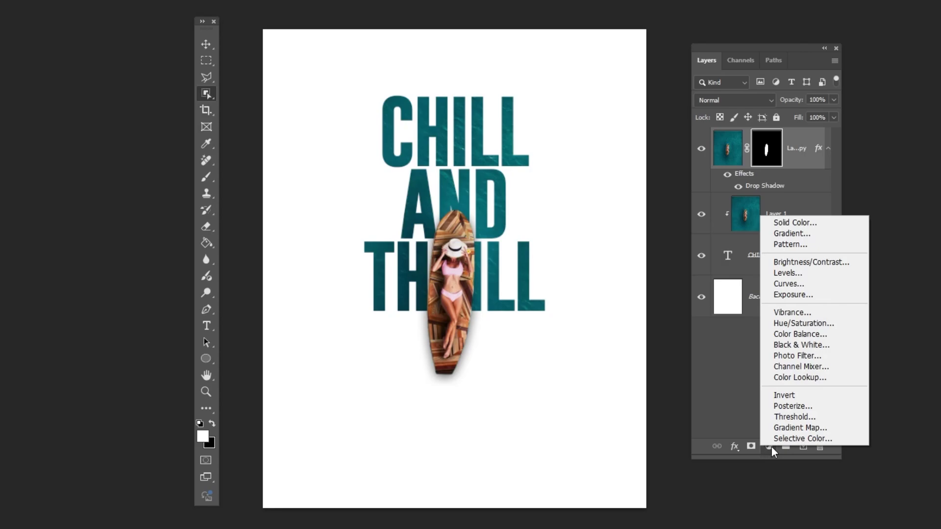
click(784, 266)
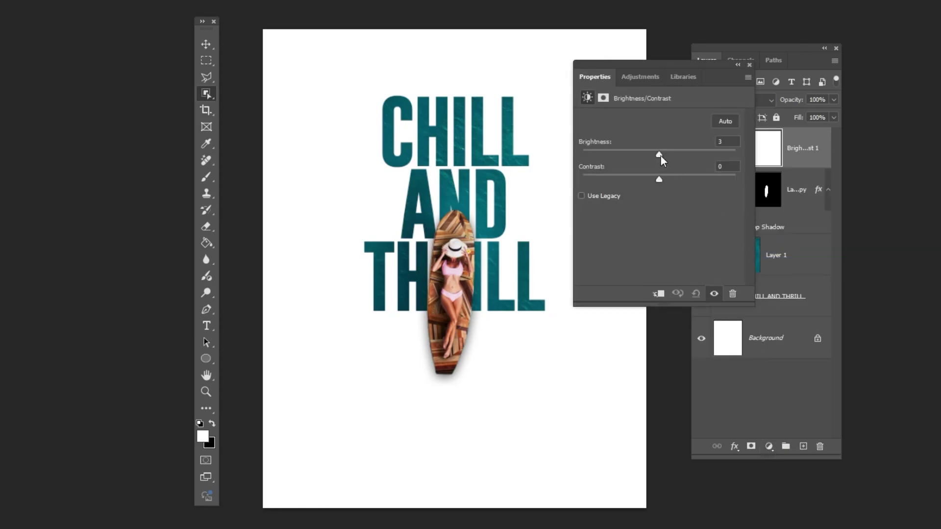
drag(660, 156, 661, 181)
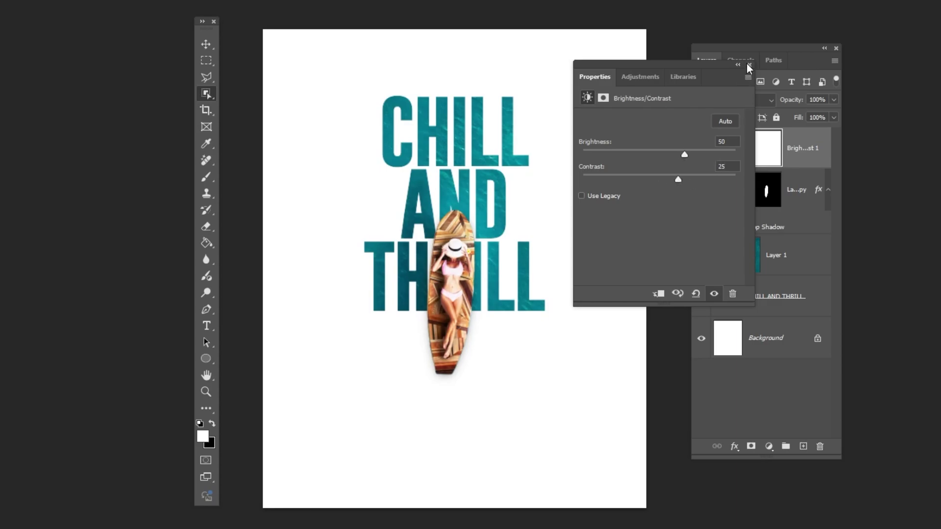
click(750, 64)
Toggle the brightness adjustment and the boat's drop shadow off and on to compare
click(700, 149)
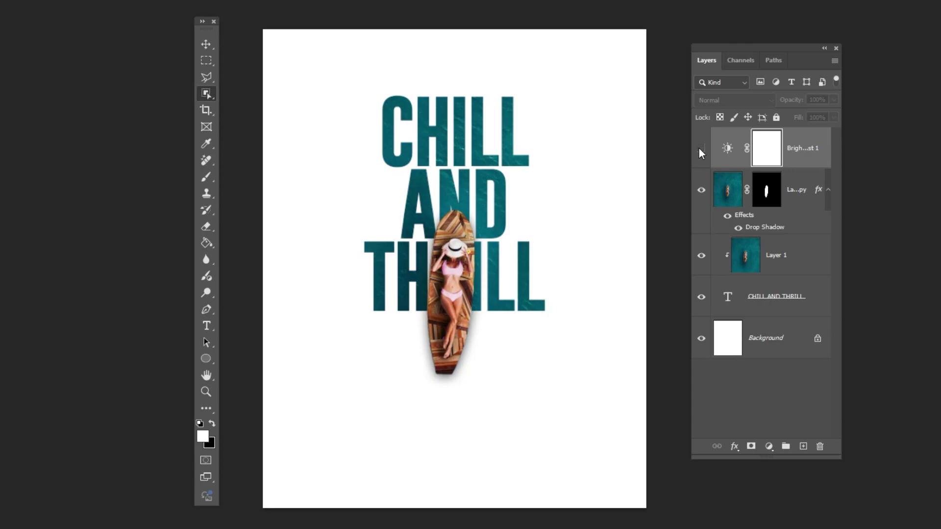
click(700, 149)
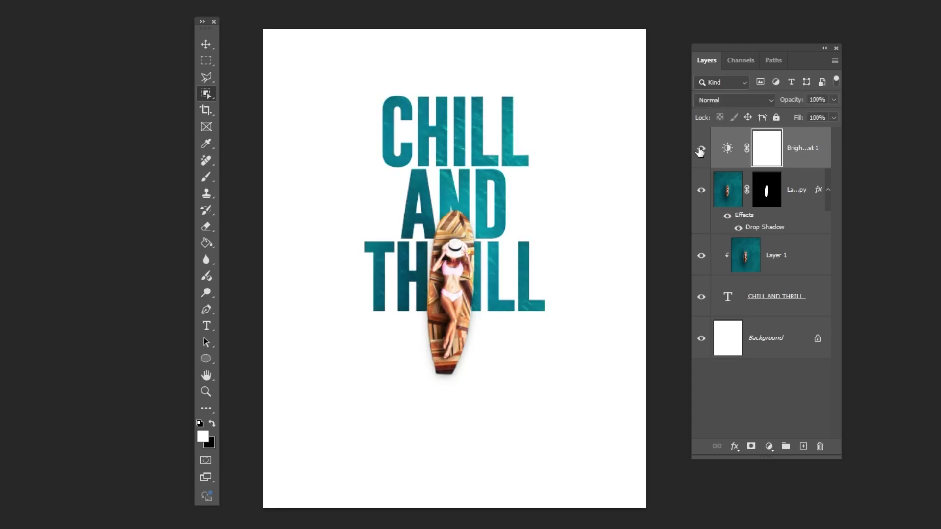
click(728, 216)
click(727, 216)
click(207, 327)
click(262, 328)
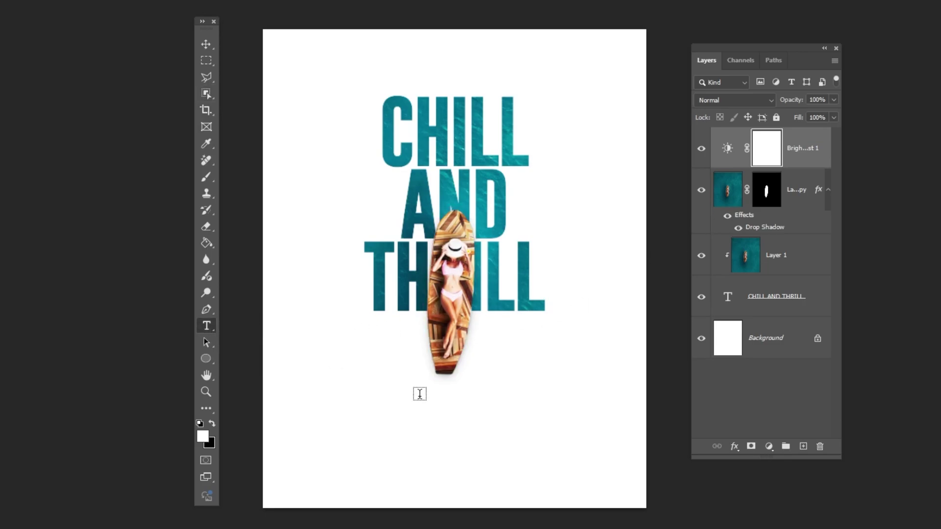
Type SPAIN below the boat in Mistral at 31 pt with tracking 0
click(405, 391)
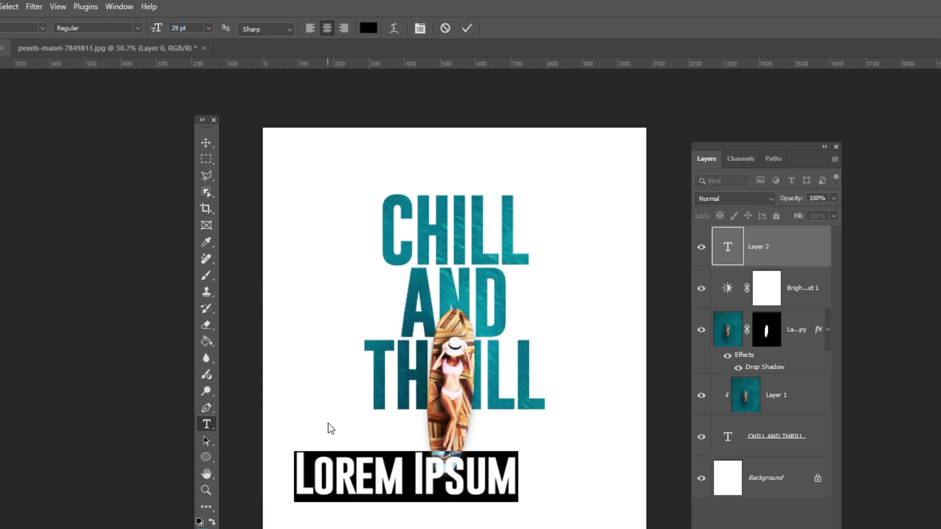
text(SPAIN)
key(ctrl+a)
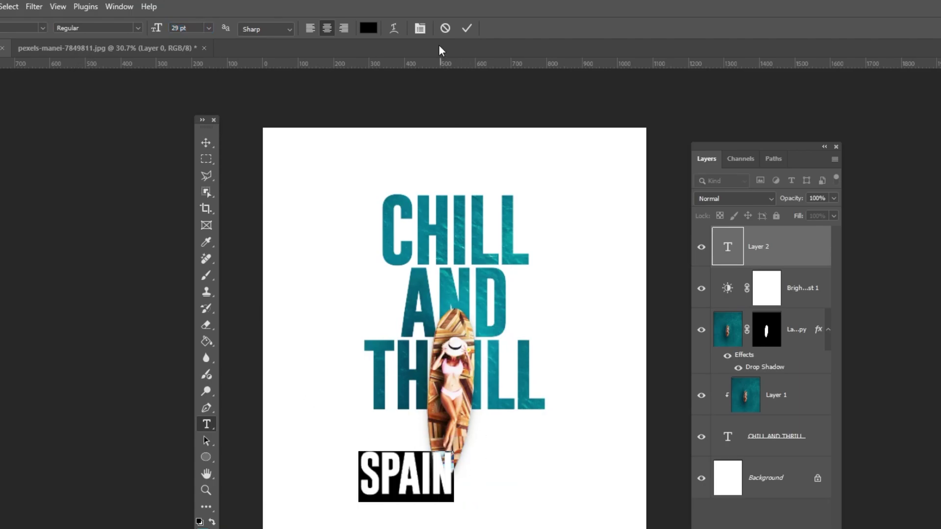
click(420, 29)
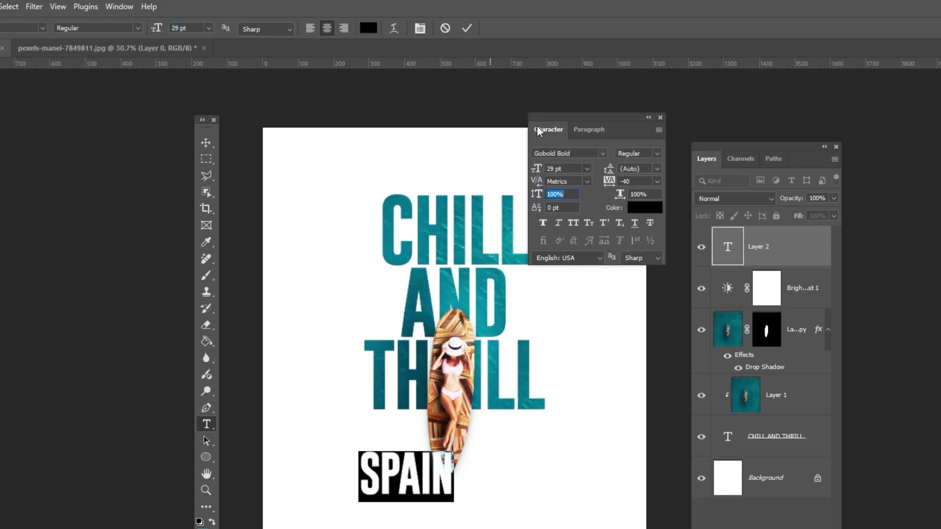
click(602, 154)
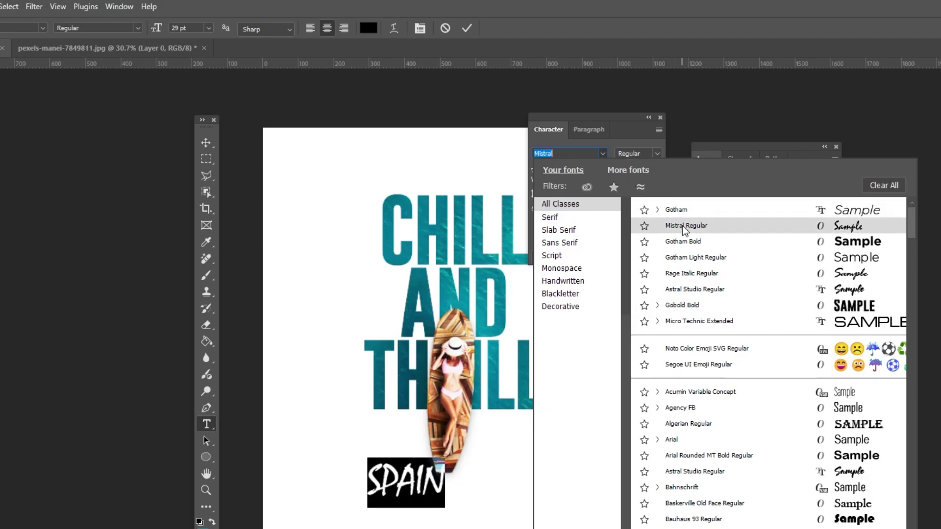
click(685, 227)
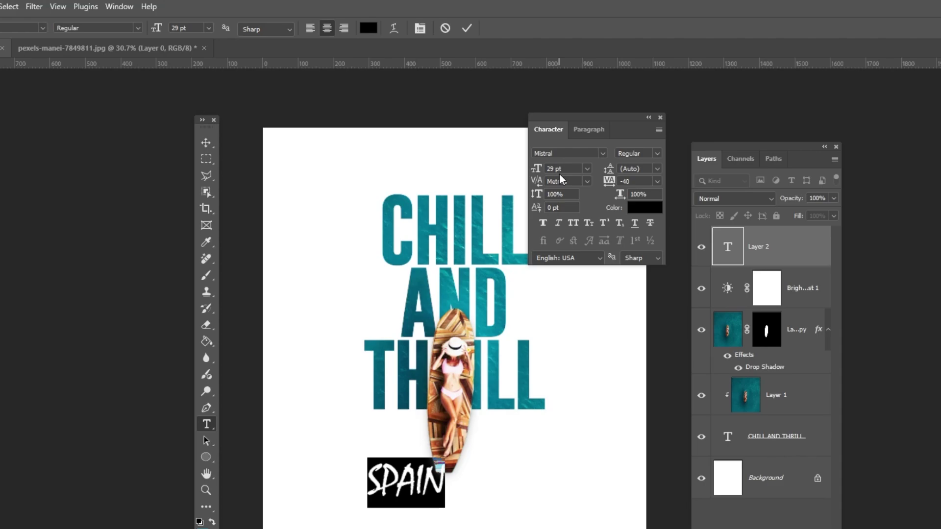
drag(539, 174, 541, 174)
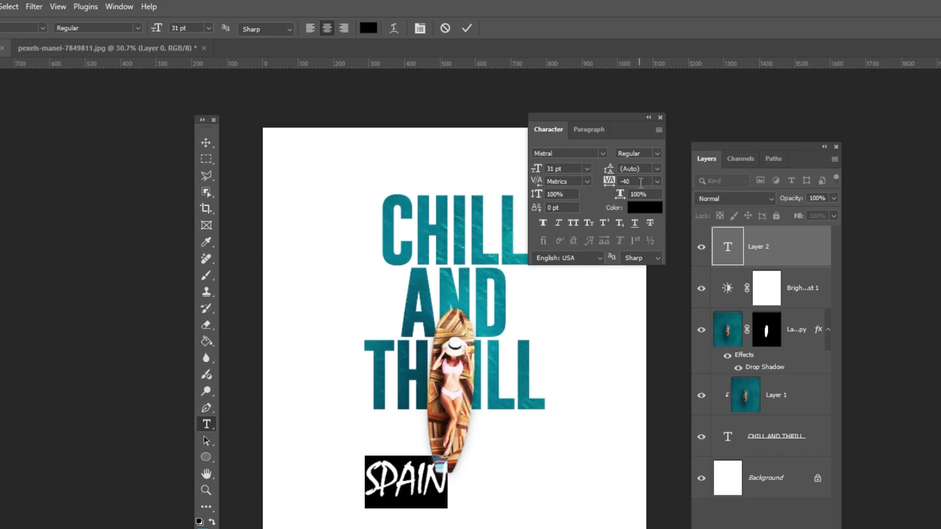
click(640, 183)
text(0)
key(Tab)
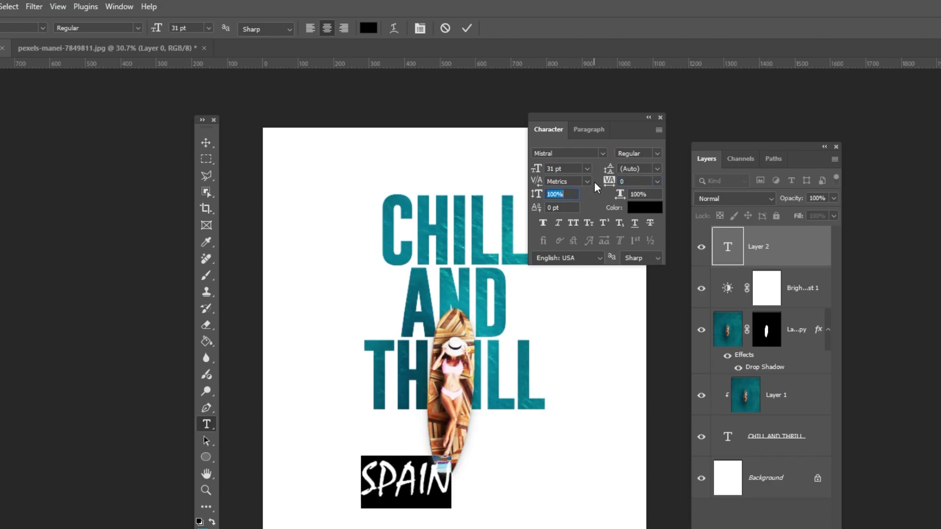
click(660, 118)
Retype the word as 'Spain', commit it, and centre it below the boat
drag(378, 470, 467, 471)
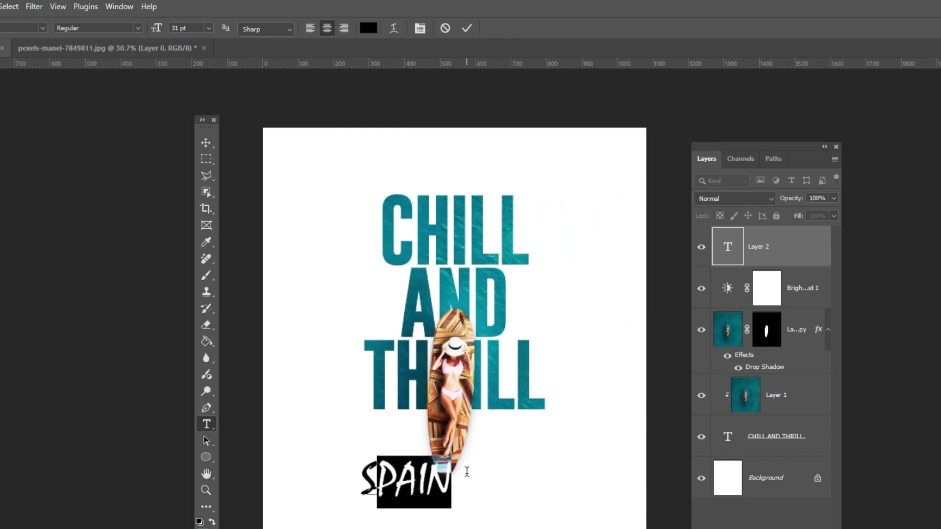
text(pain)
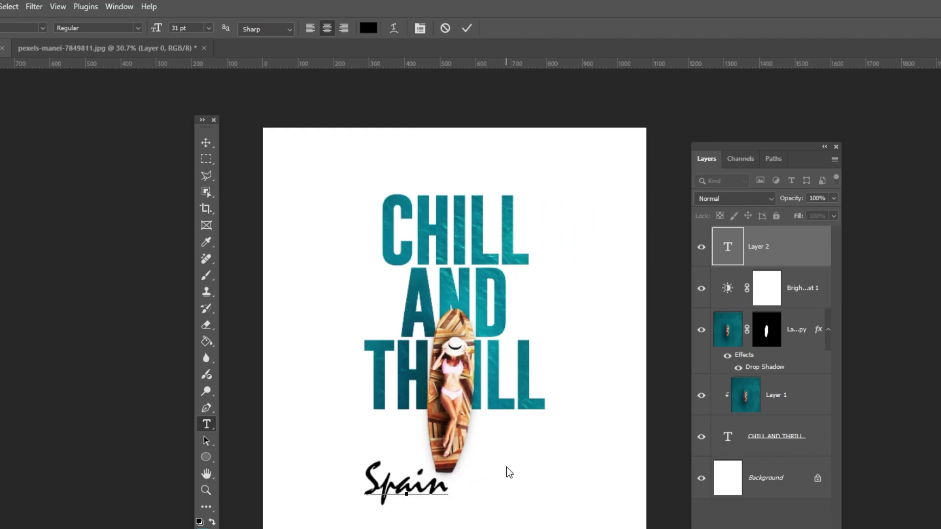
click(506, 464)
key(v)
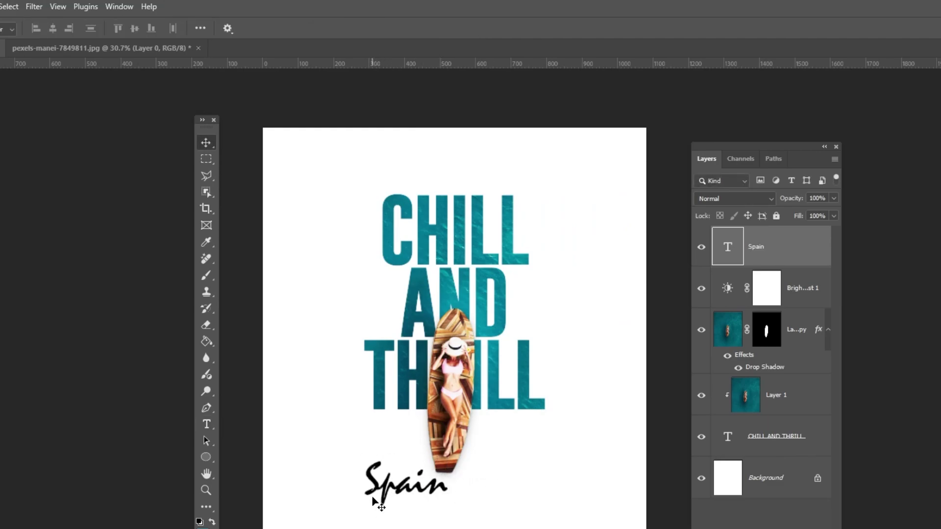
drag(379, 491, 429, 512)
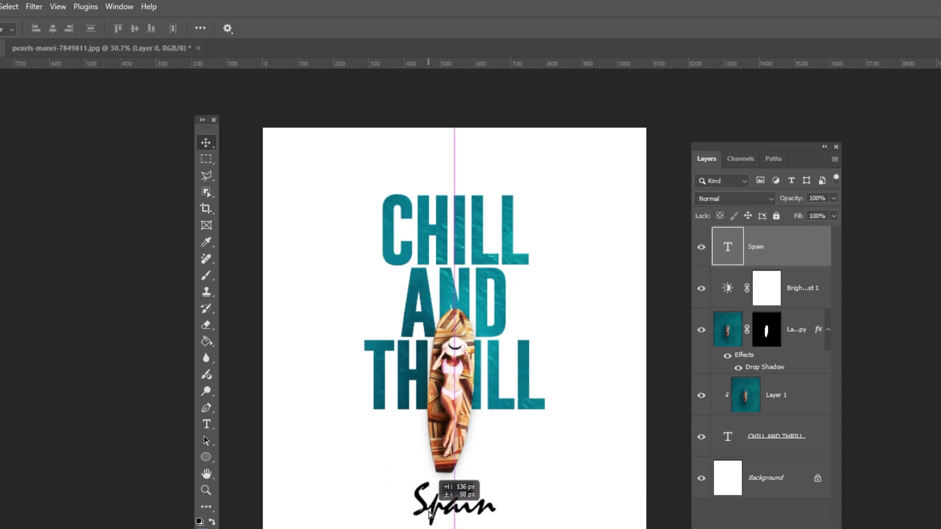
Recolour Spain to the teal (#017387) sampled from the CHILL lettering
double_click(436, 507)
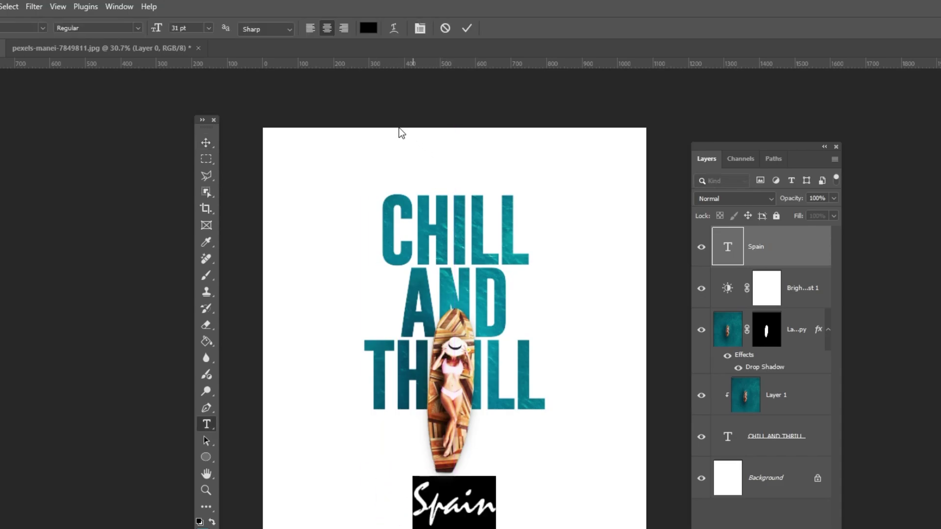
click(368, 29)
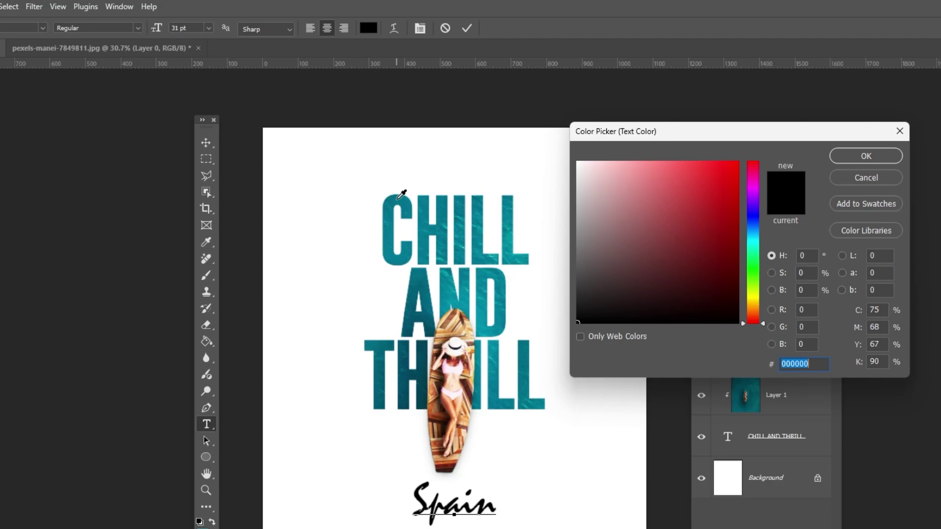
click(401, 202)
click(866, 156)
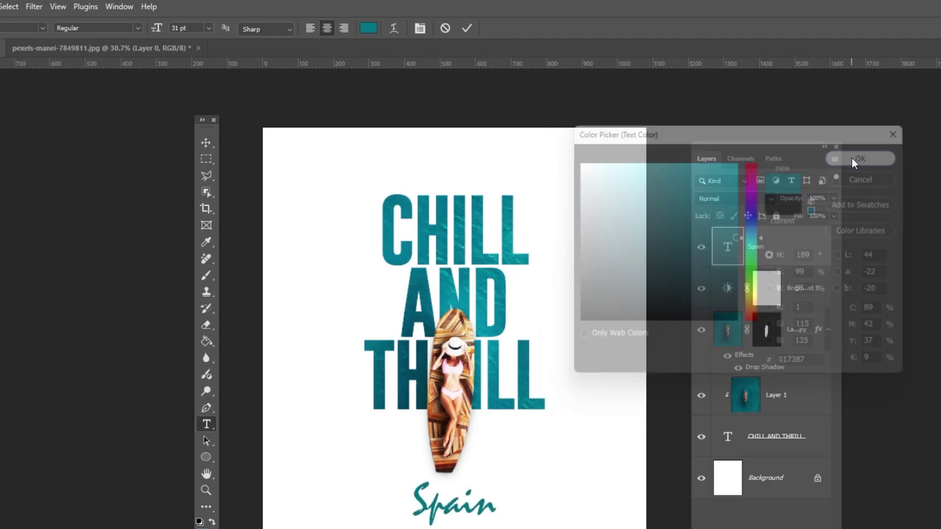
key(ctrl+Return)
key(v)
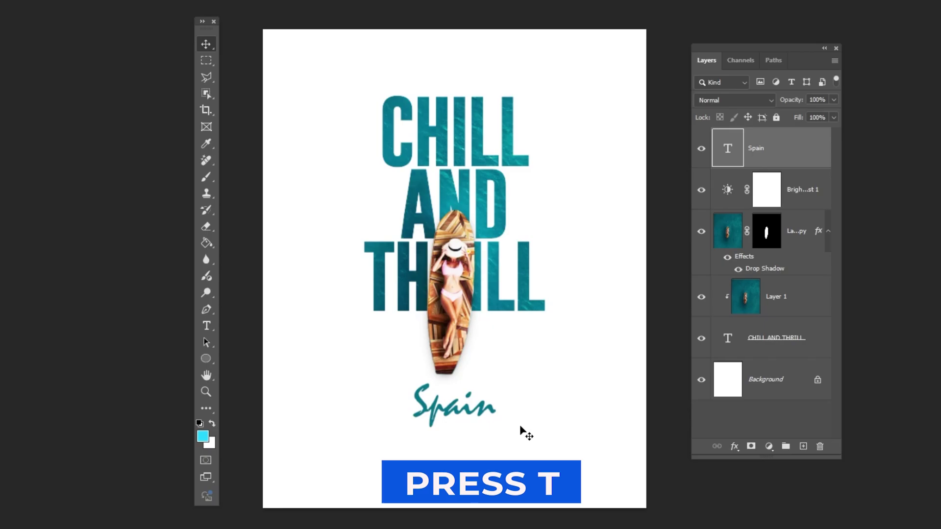
Start a new text layer below the boat set to Gotham Book at 5 pt
key(t)
click(493, 364)
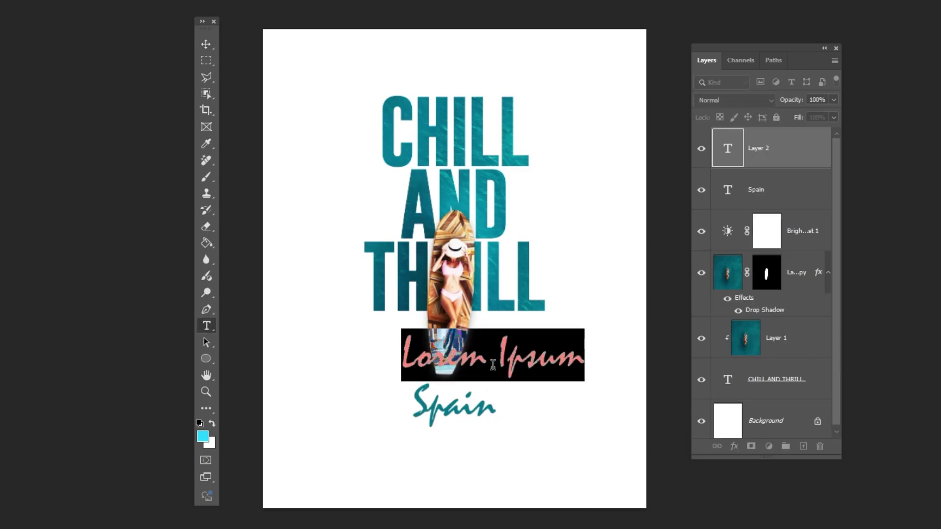
click(420, 28)
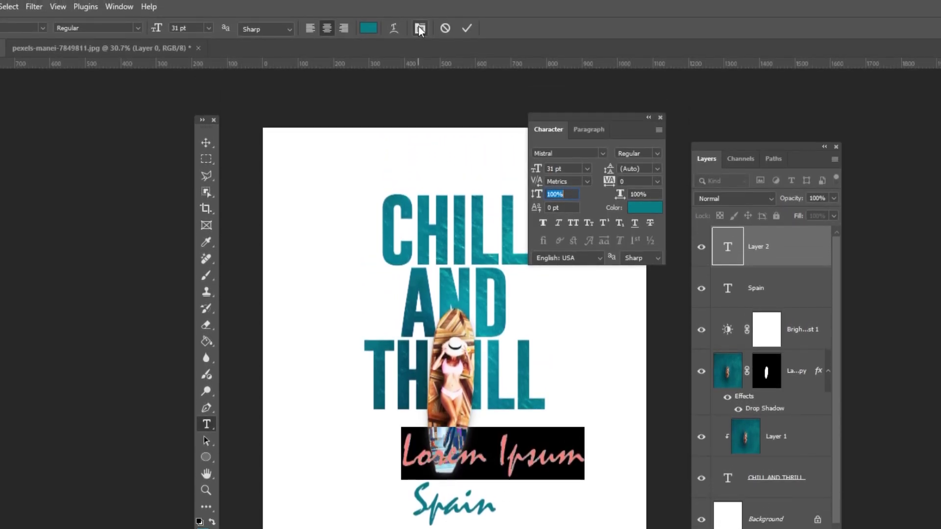
click(602, 153)
key(Down)
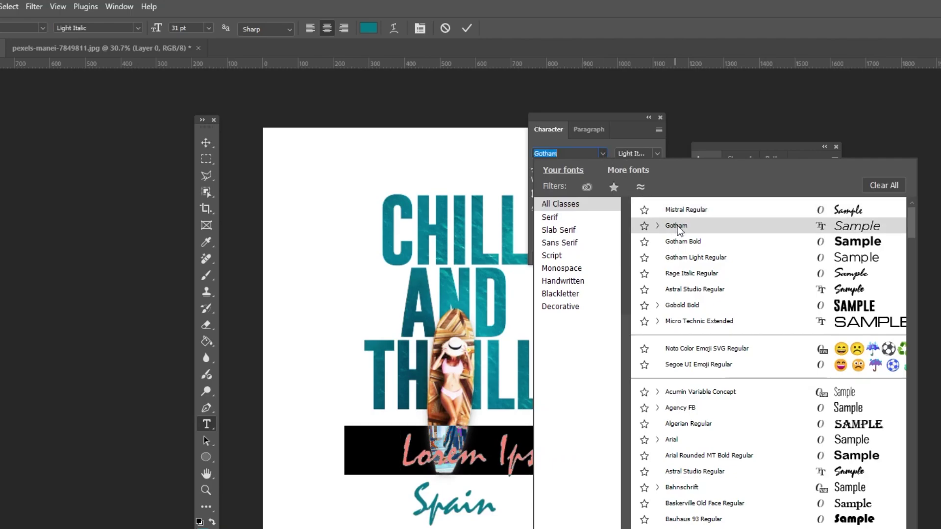
key(Return)
click(656, 155)
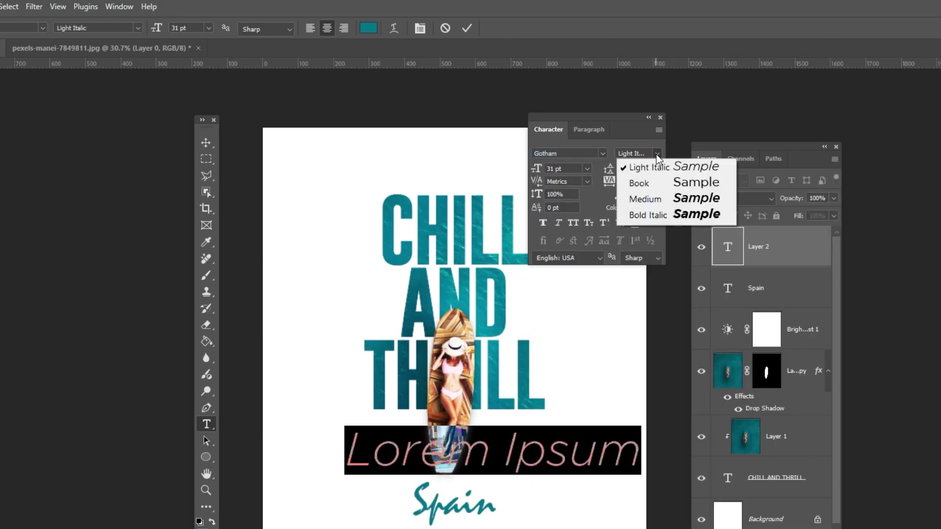
click(657, 185)
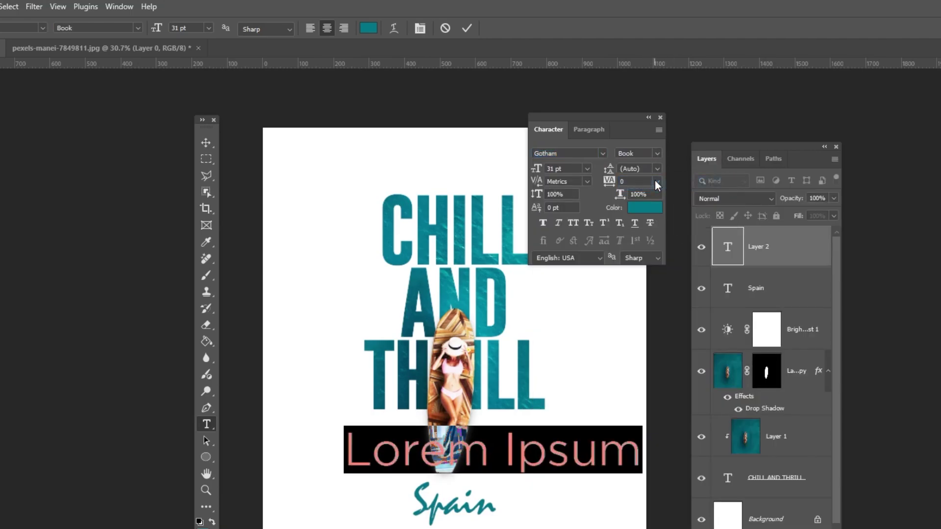
drag(570, 169, 536, 172)
text(5)
key(Tab)
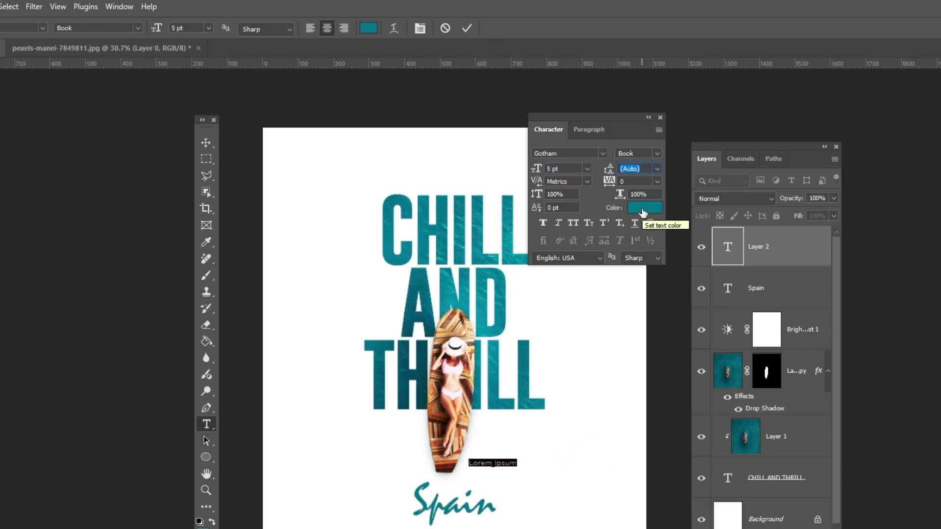
Set tracking to 40 and a dark grey colour, then type and commit 'JULY 2024'
drag(613, 188, 613, 186)
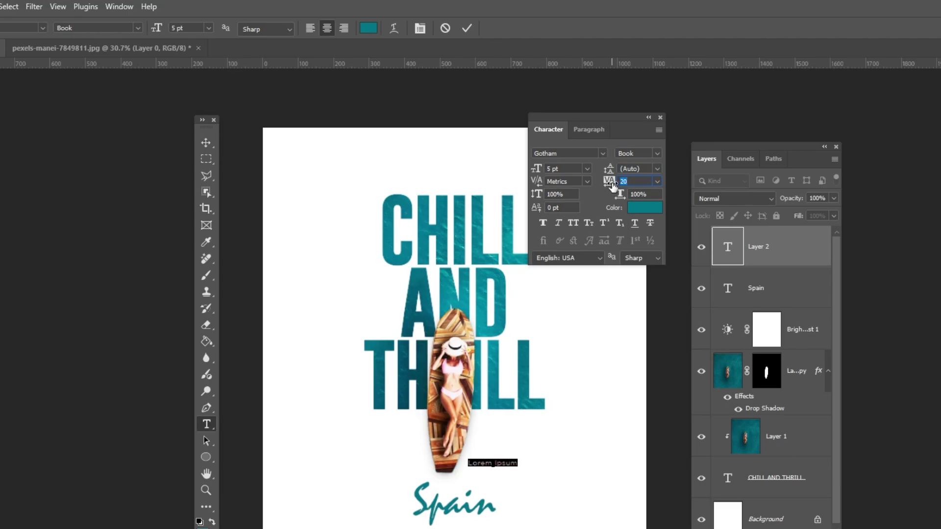
click(643, 207)
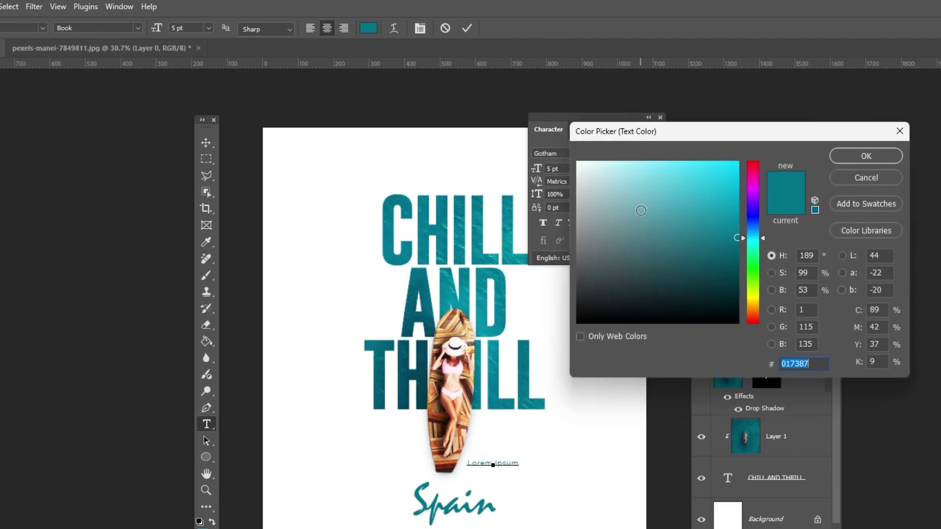
click(596, 288)
drag(596, 288, 578, 294)
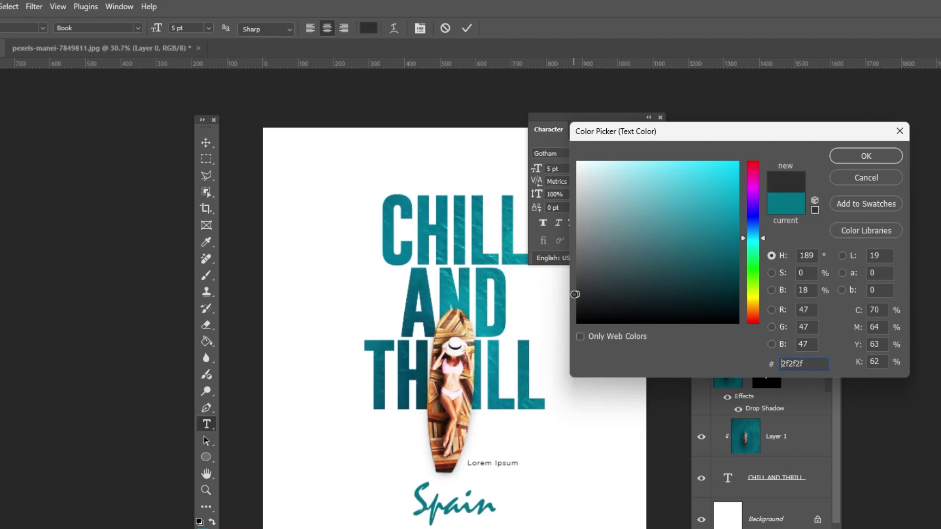
click(846, 157)
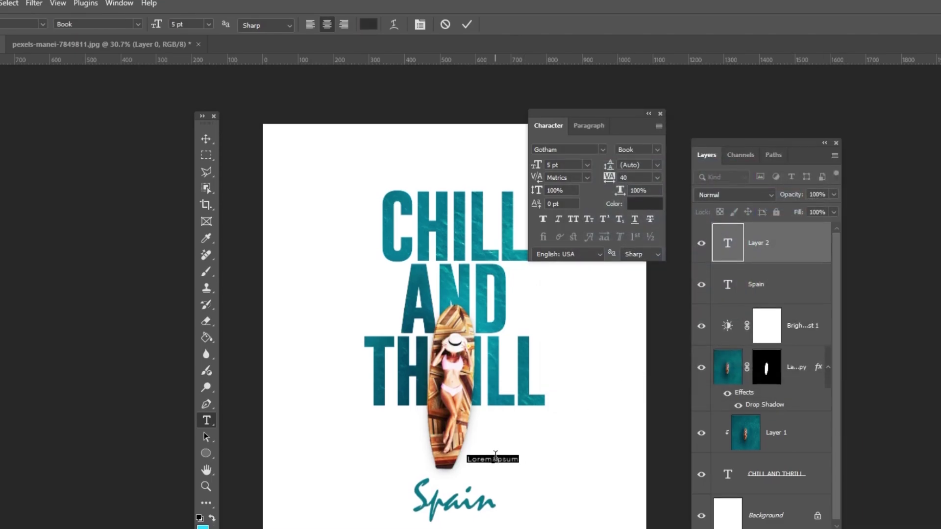
text(ill)
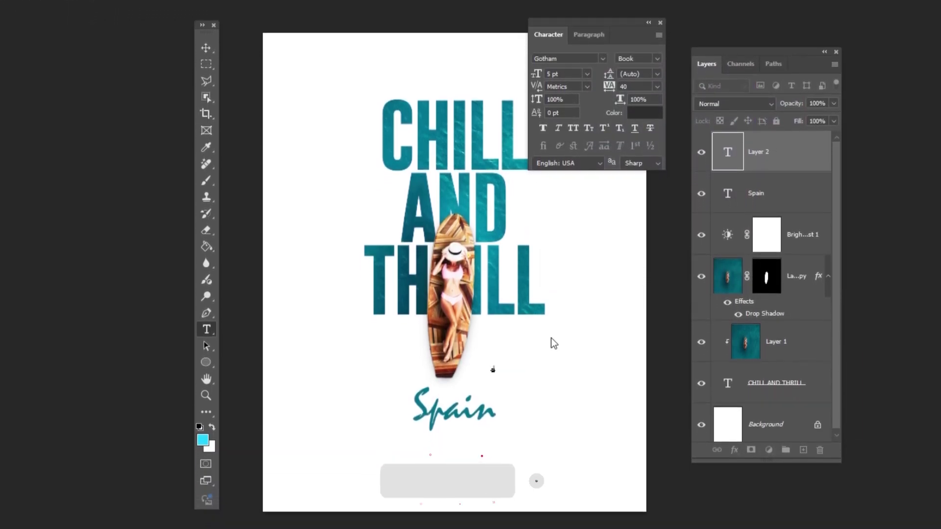
text(y)
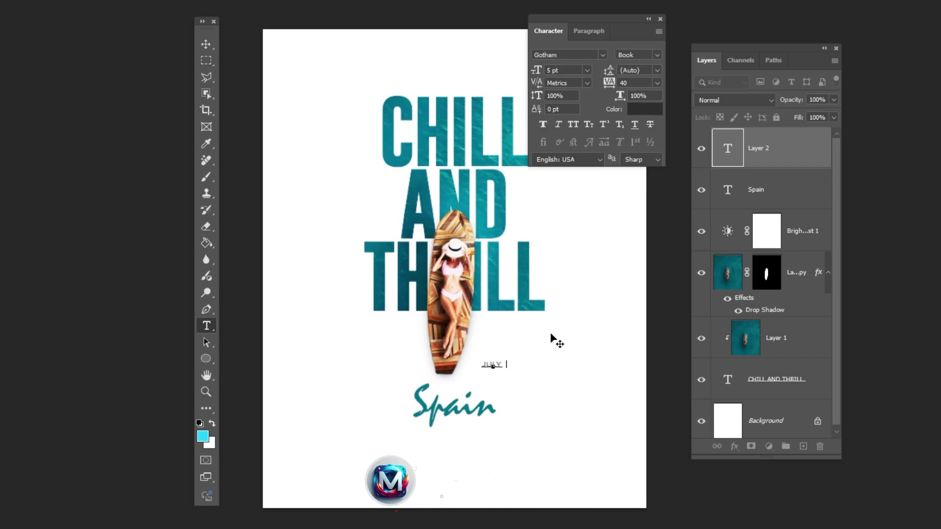
text( 2024)
click(551, 334)
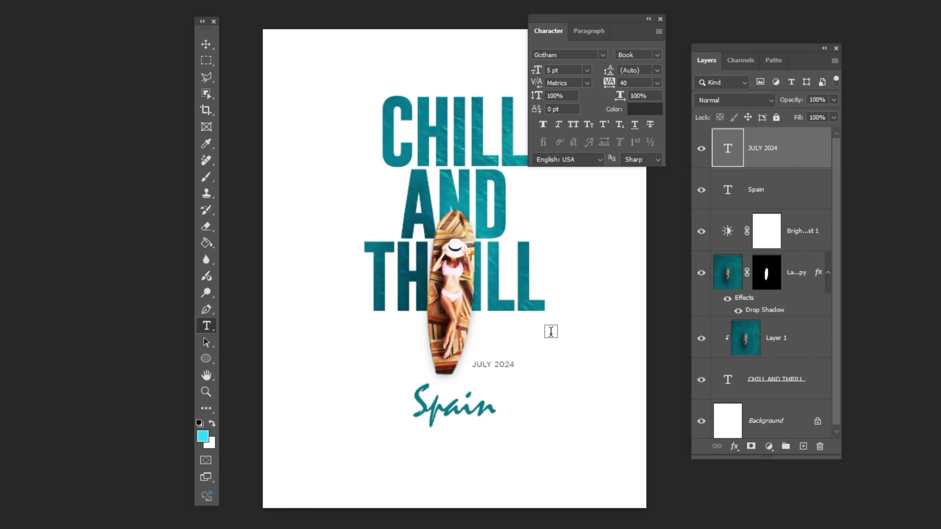
Centre JULY 2024 below Spain, leaving a 47 px gap that matches the gap above
key(v)
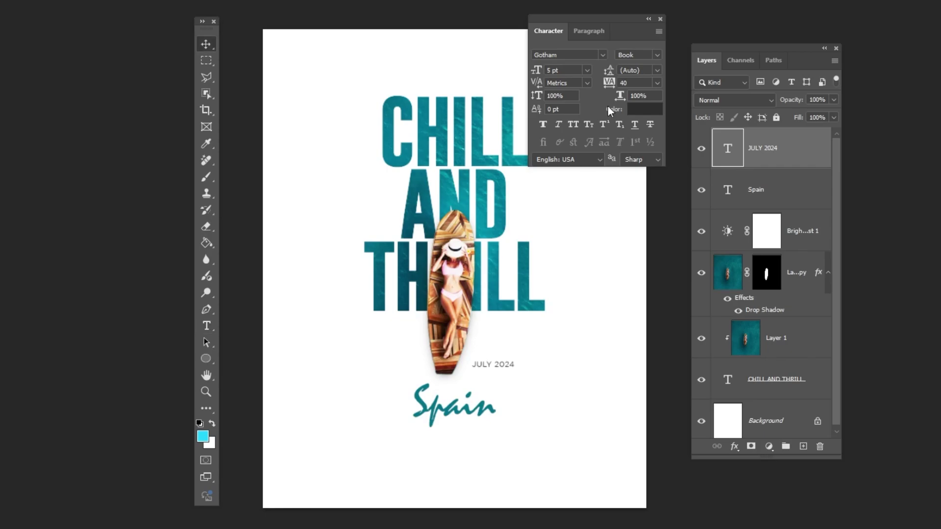
click(660, 19)
drag(481, 472, 458, 451)
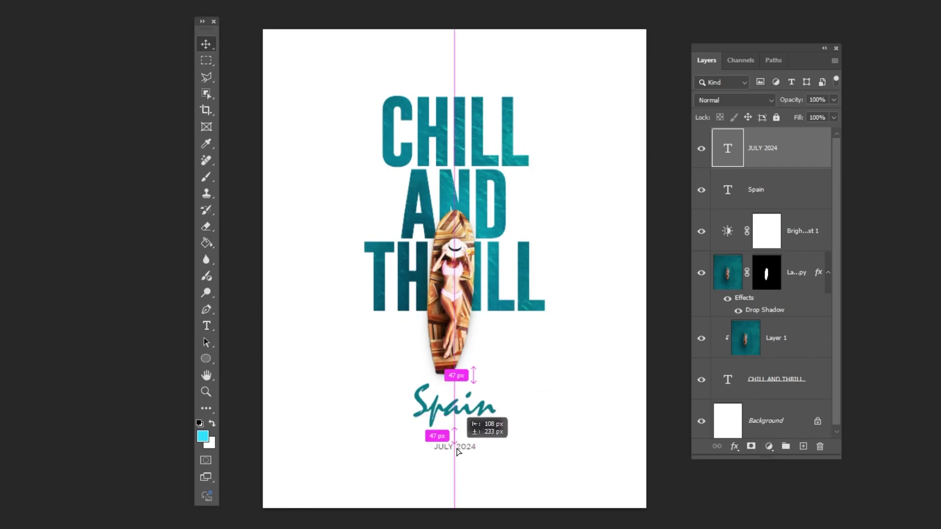